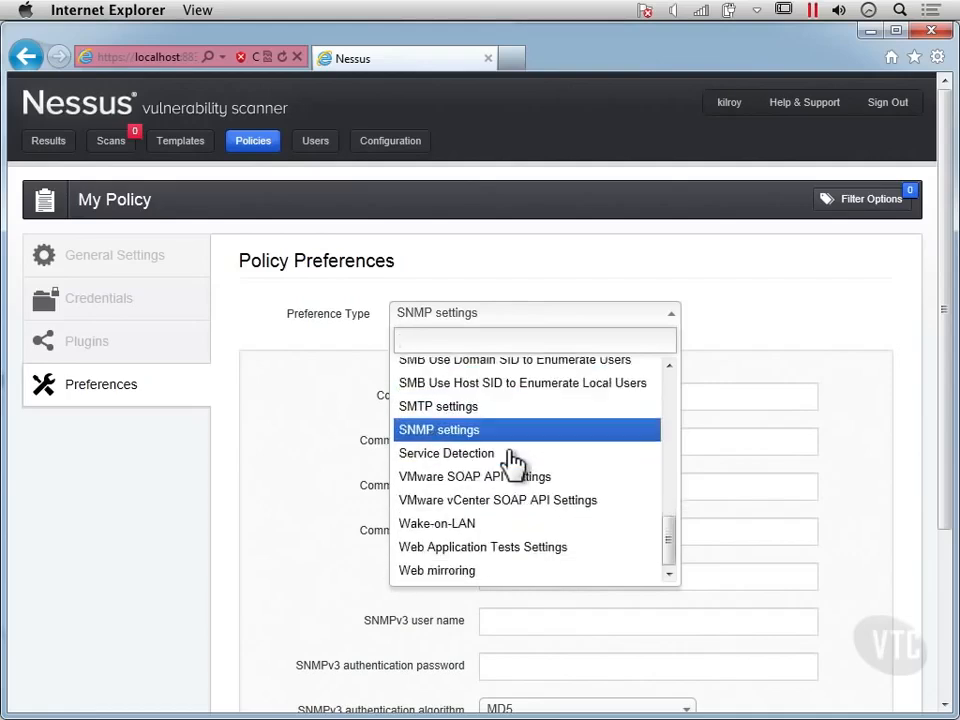
- View the Web mirroring preferences and switch the preference type to Web Application Tests Settings
{"action": "left_click", "coordinate": [465, 571]}
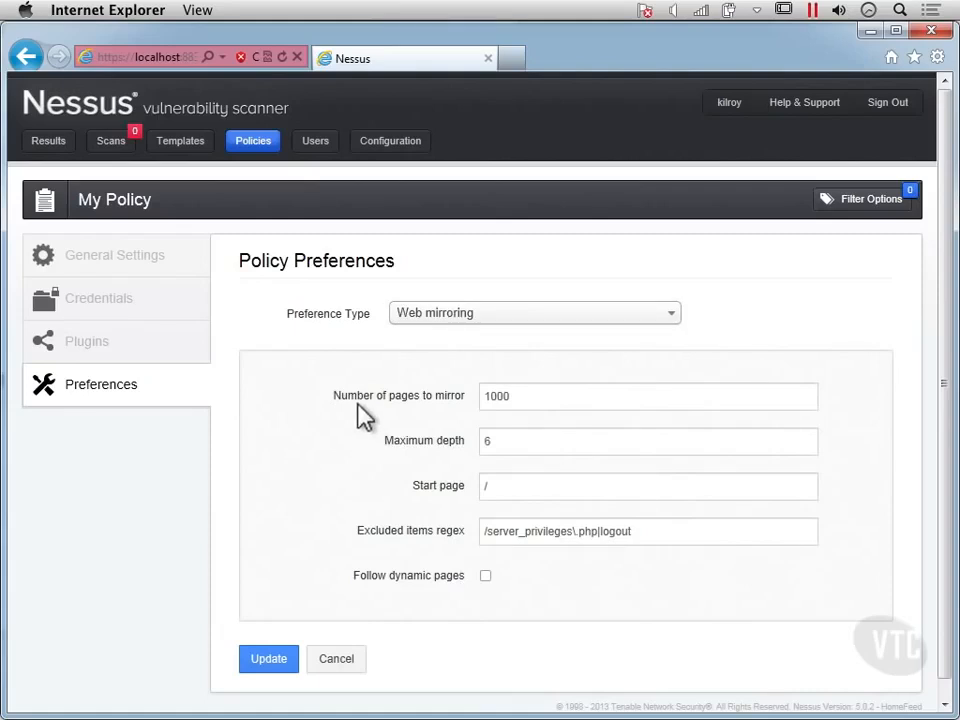
{"action": "left_click", "coordinate": [487, 328]}
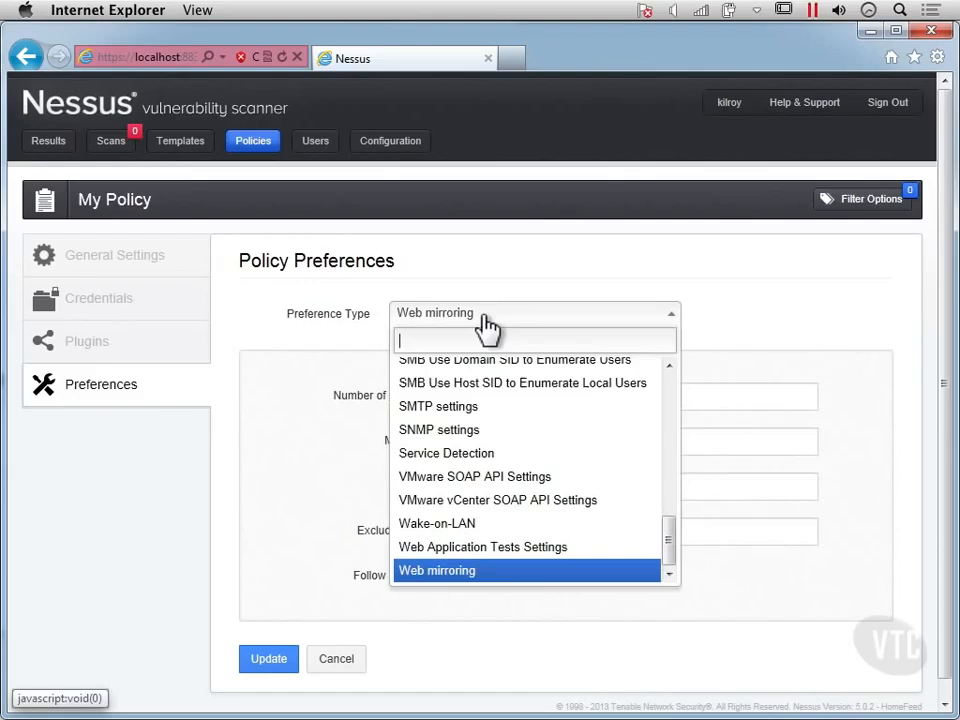
{"action": "left_click", "coordinate": [497, 559]}
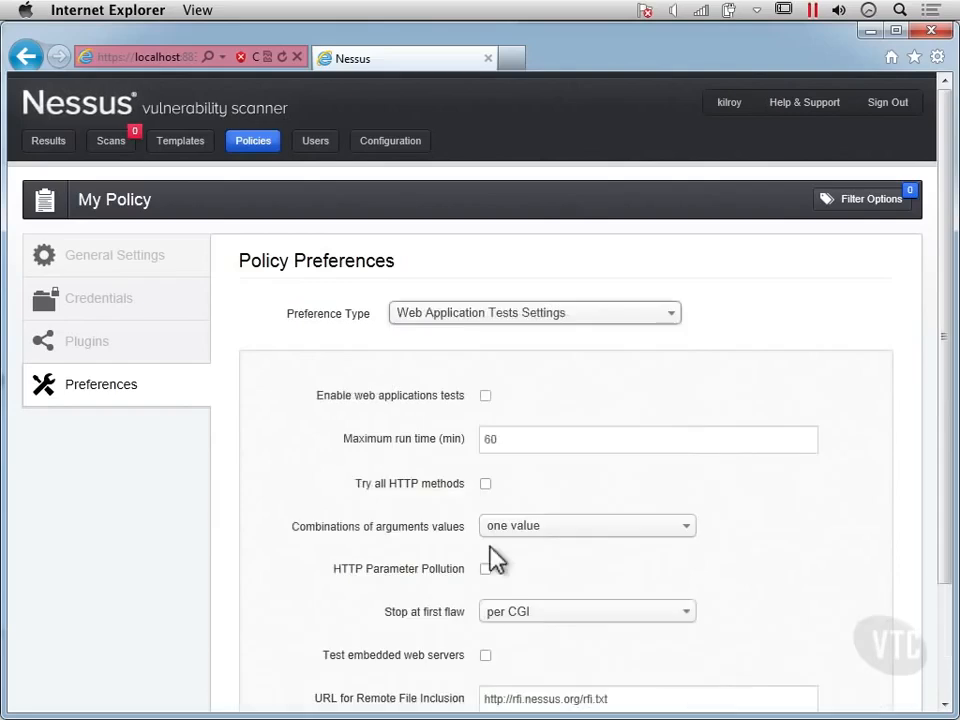
- Enable web applications tests and trying all HTTP methods in the Web Application Tests Settings
{"action": "scroll", "coordinate": [336, 465], "scroll_direction": "down", "scroll_amount": 2}
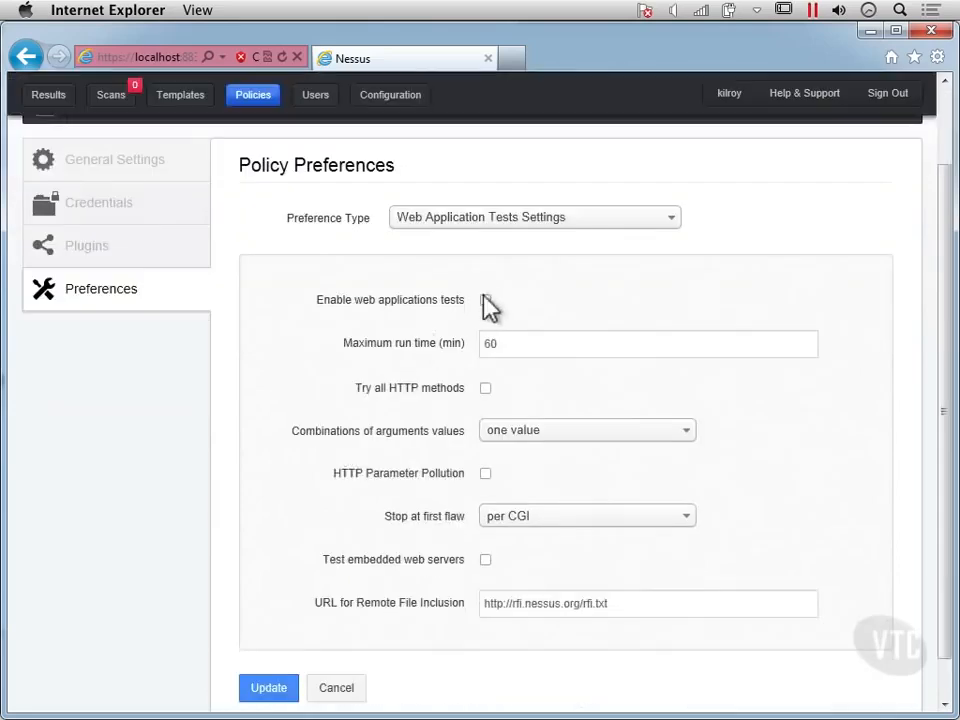
{"action": "scroll", "coordinate": [490, 308], "scroll_direction": "down", "scroll_amount": 1}
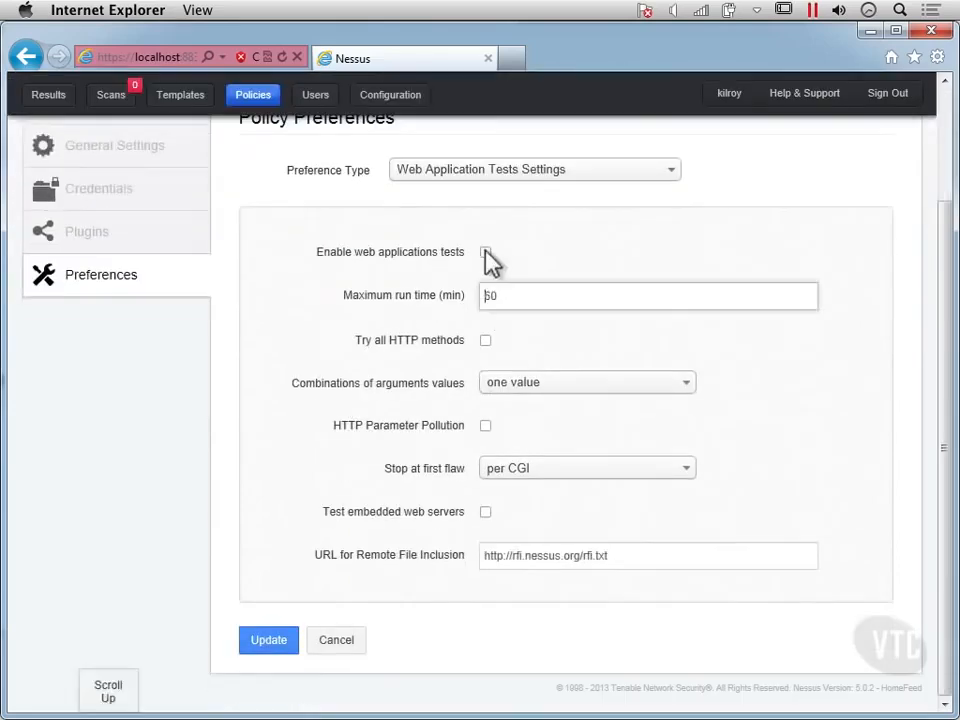
{"action": "left_click", "coordinate": [486, 253]}
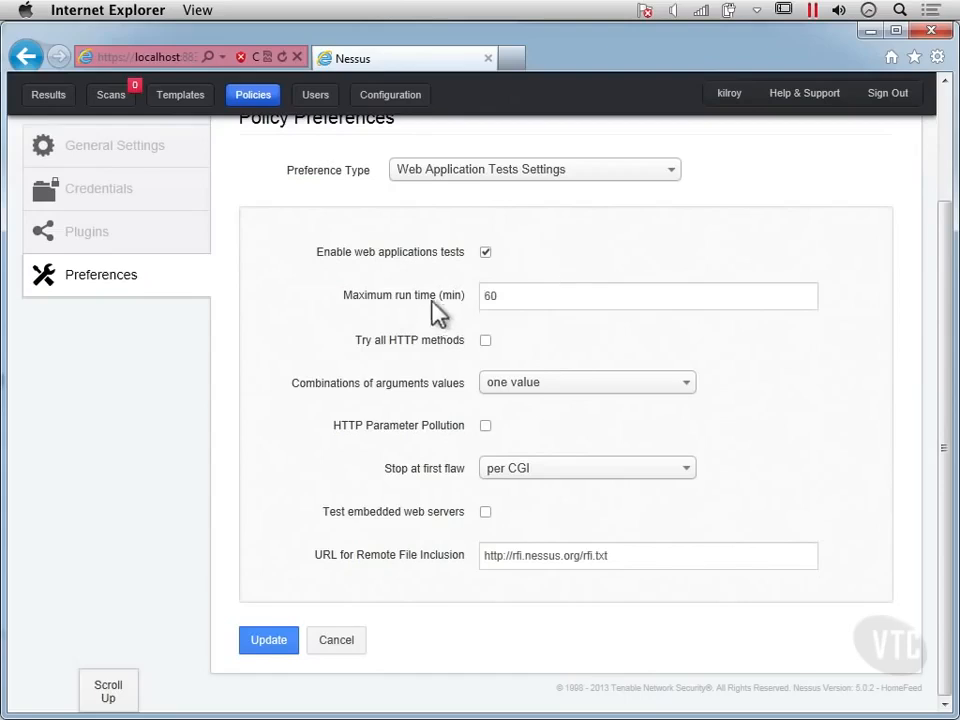
{"action": "left_click", "coordinate": [528, 300]}
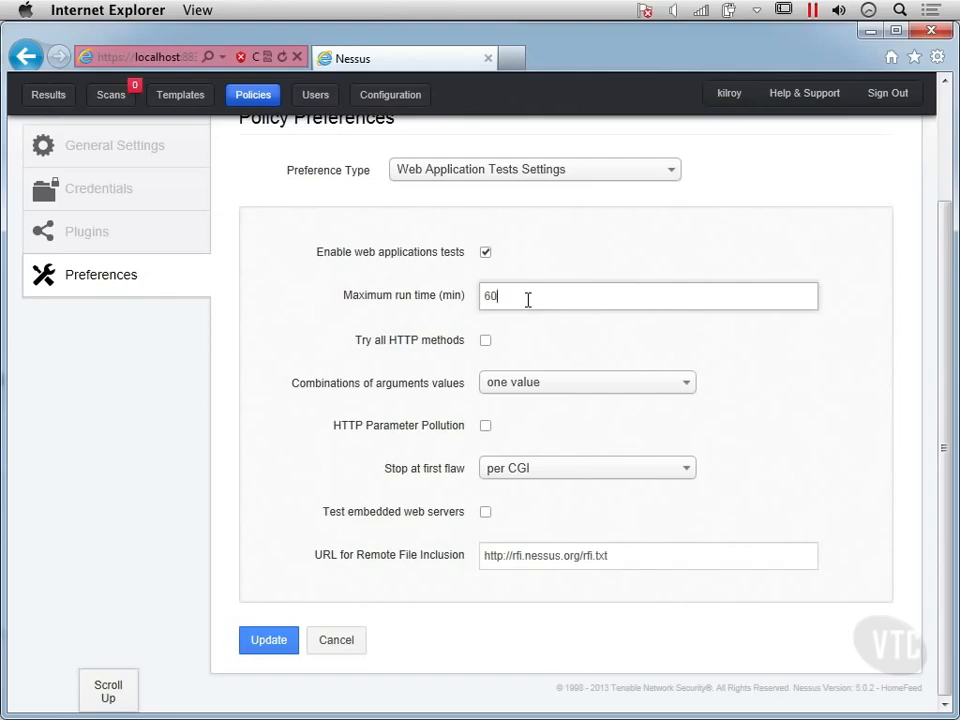
{"action": "left_click", "coordinate": [485, 340]}
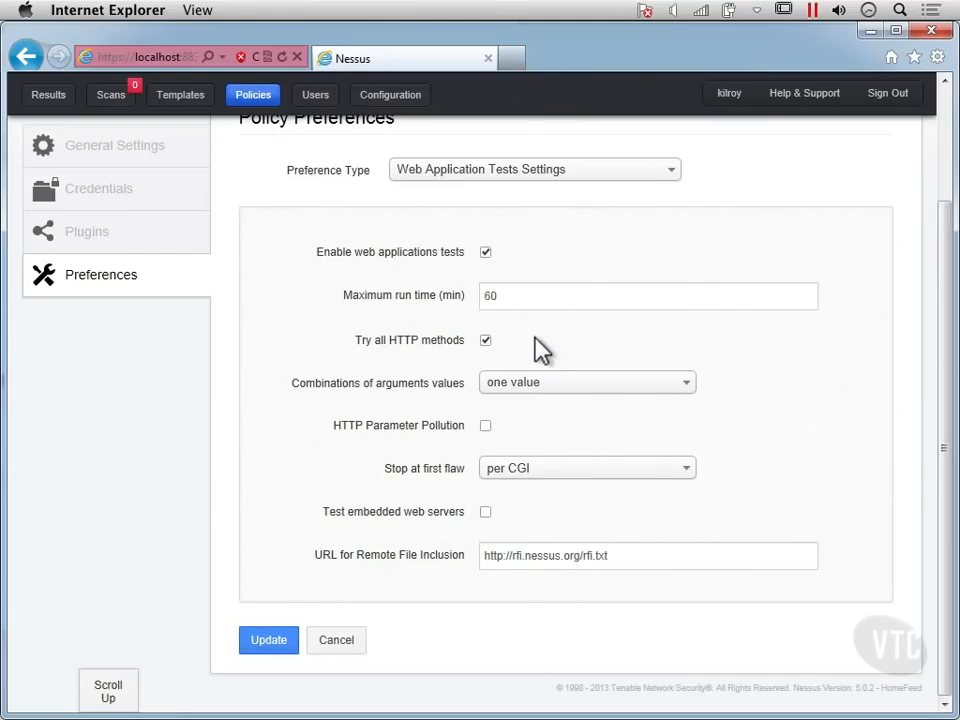
- Enable HTTP Parameter Pollution and set Stop at first flaw to "look for all flaws (slower)"
{"action": "left_click", "coordinate": [486, 428]}
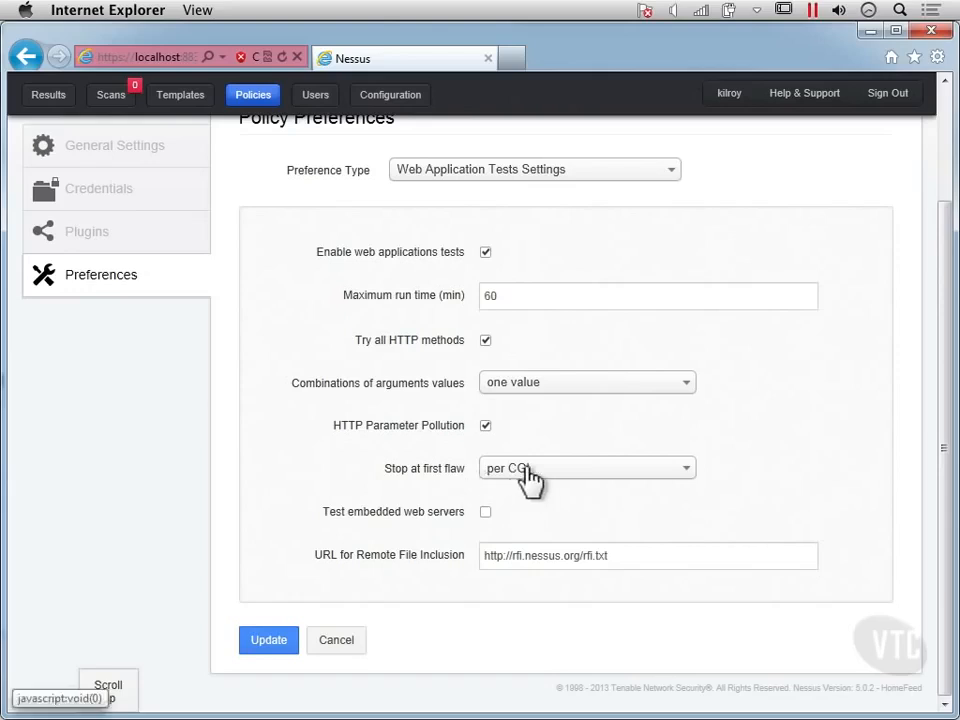
{"action": "left_click", "coordinate": [610, 476]}
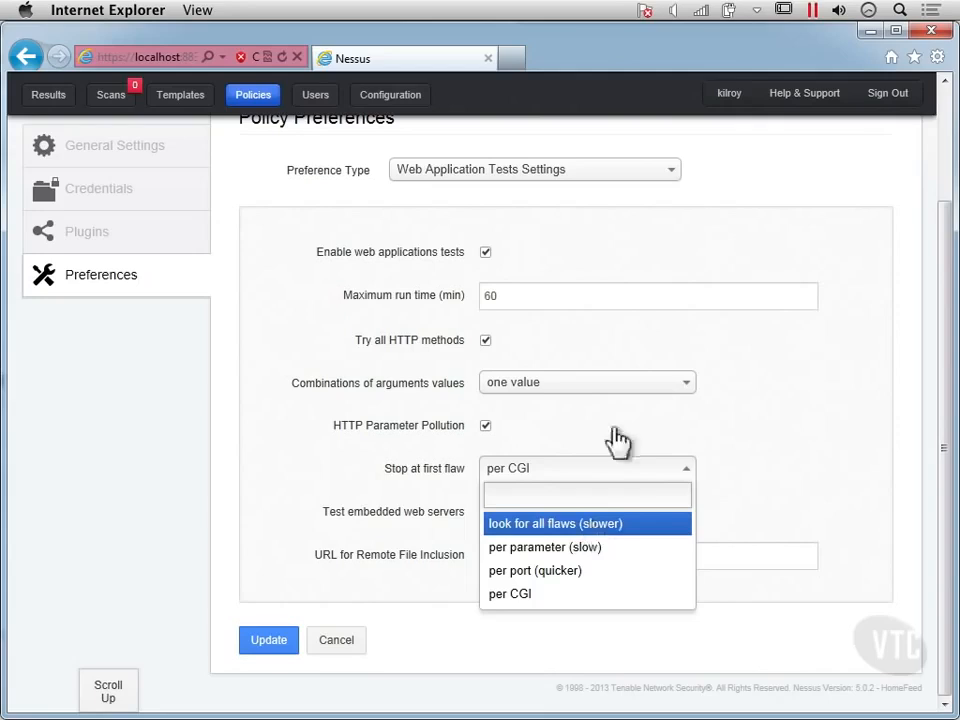
{"action": "key", "text": "Return"}
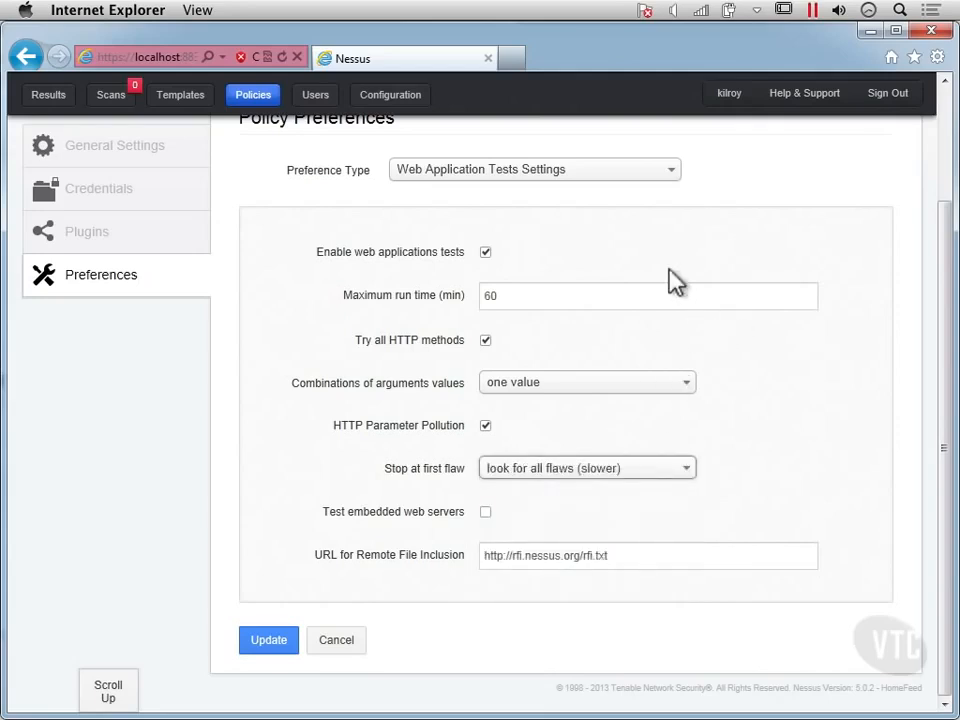
- Switch the policy's preference type to HTTP cookies import to view the cookies file setting
{"action": "left_click", "coordinate": [571, 184]}
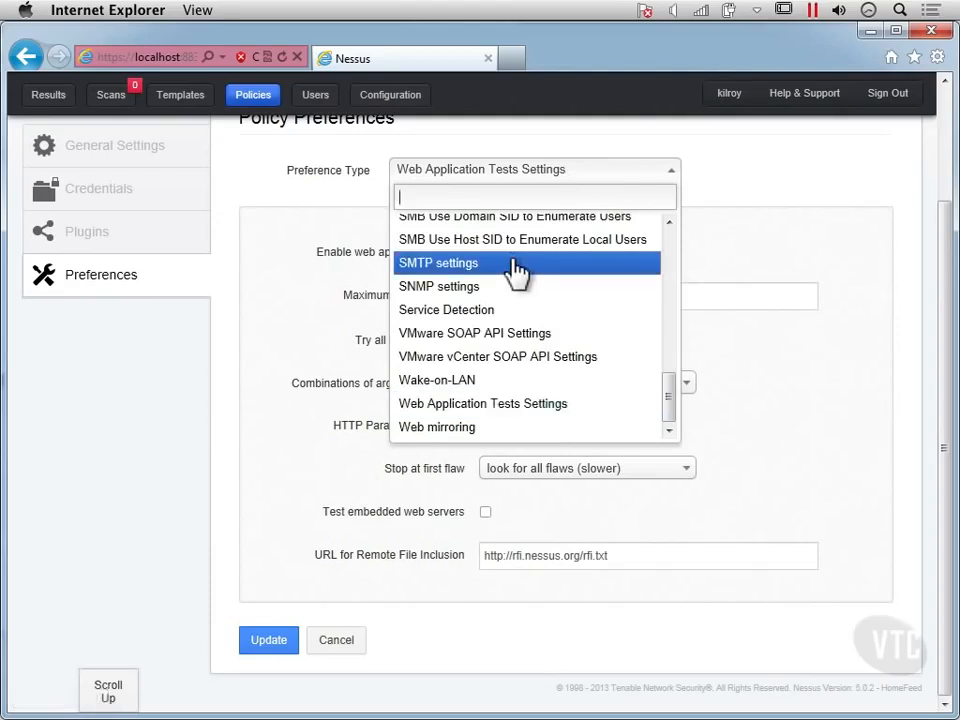
{"action": "scroll", "coordinate": [517, 273], "scroll_direction": "up", "scroll_amount": 3}
{"action": "scroll", "coordinate": [517, 273], "scroll_direction": "up", "scroll_amount": 5}
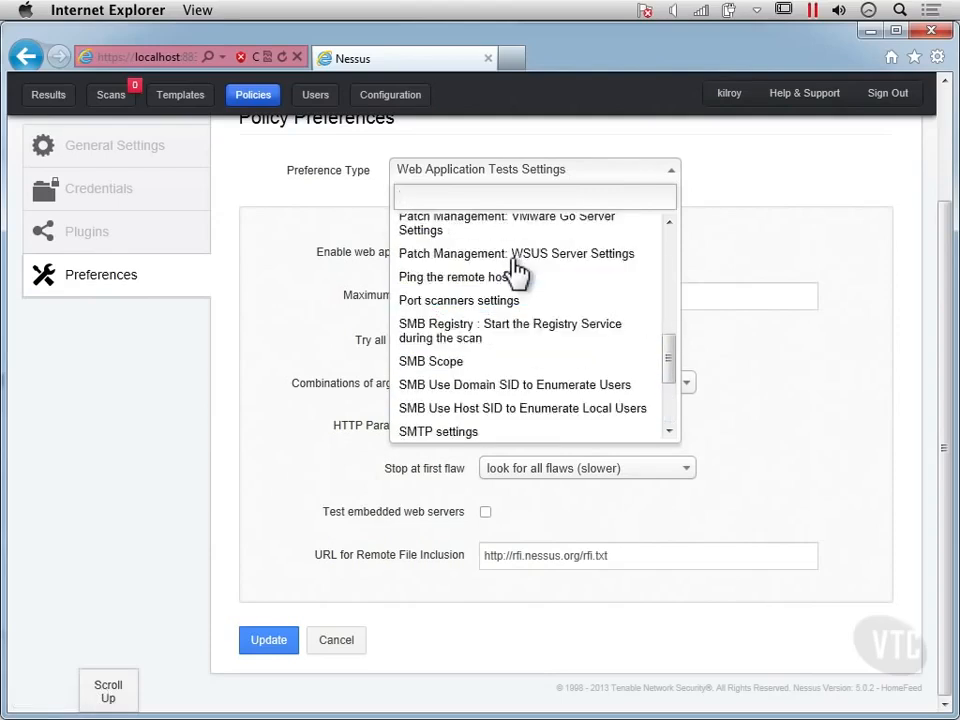
{"action": "scroll", "coordinate": [517, 272], "scroll_direction": "up", "scroll_amount": 8}
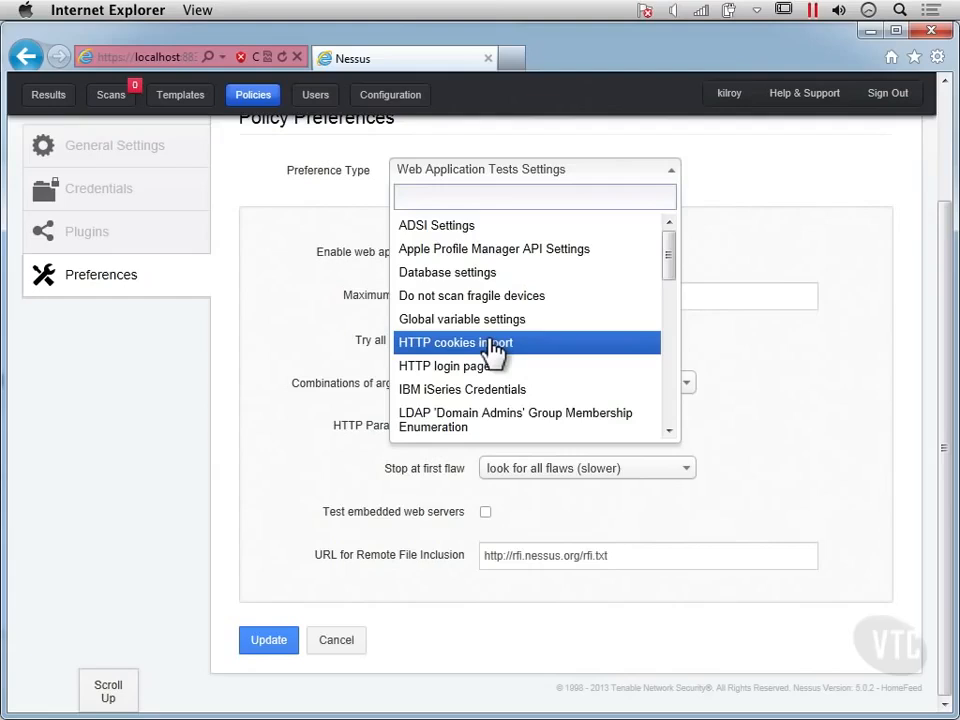
{"action": "left_click", "coordinate": [494, 352]}
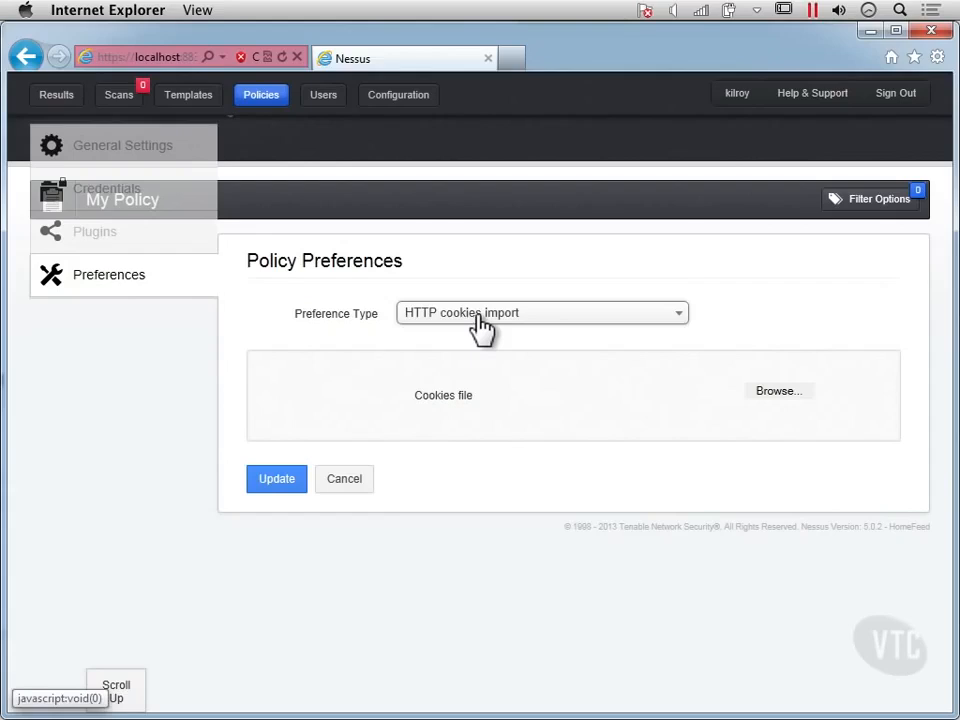
- Switch the preference type to HTTP login page and review its login form and authentication options
{"action": "left_click", "coordinate": [482, 320]}
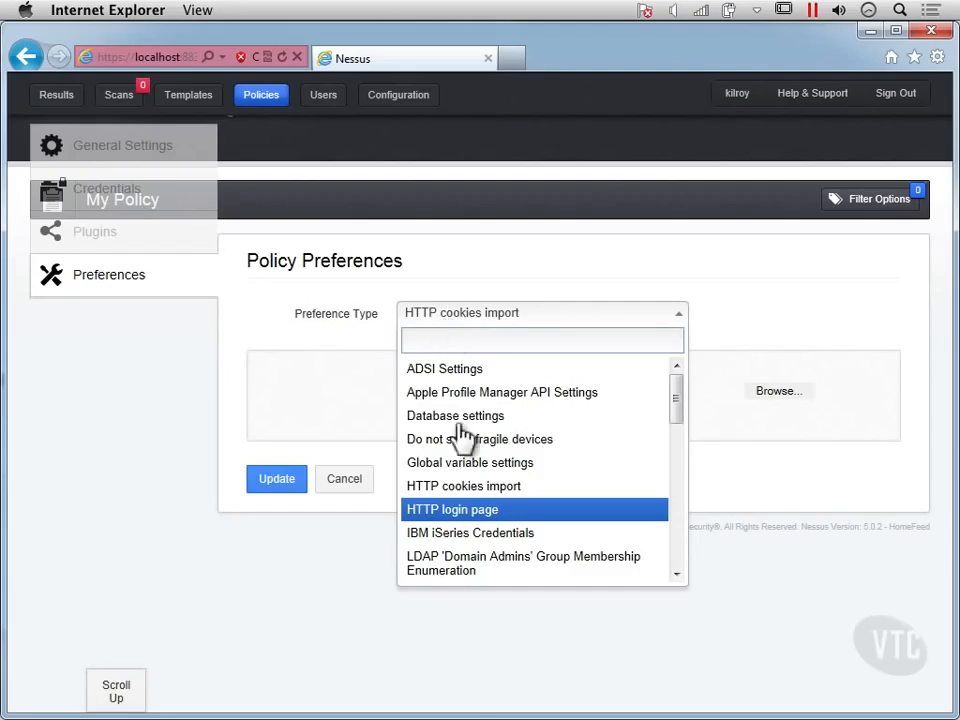
{"action": "left_click", "coordinate": [452, 511]}
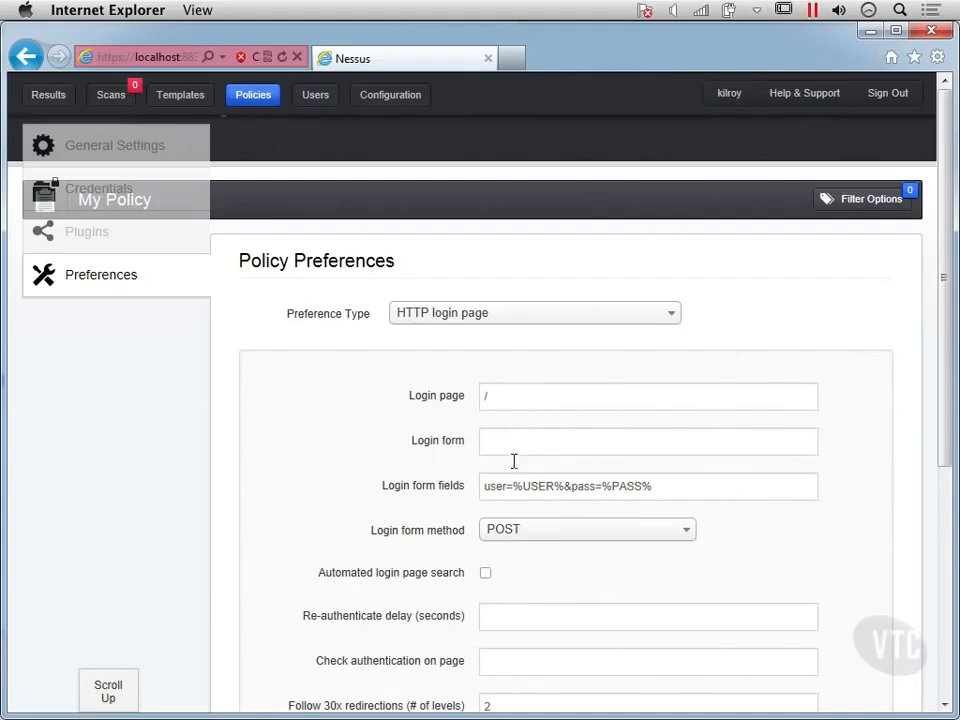
{"action": "scroll", "coordinate": [510, 465], "scroll_direction": "down", "scroll_amount": 2}
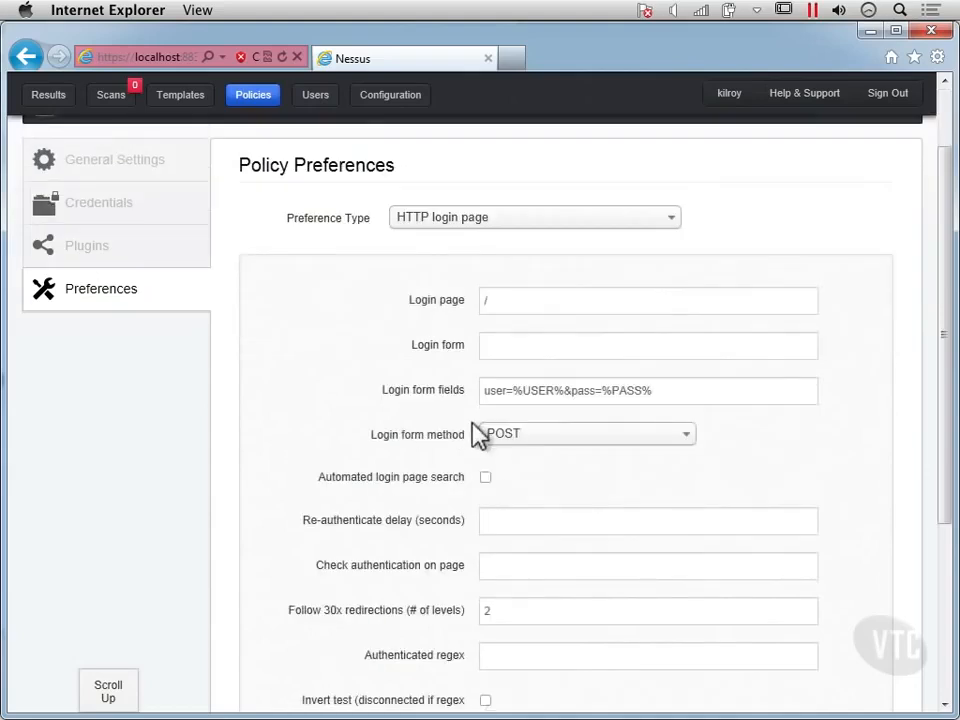
{"action": "scroll", "coordinate": [474, 434], "scroll_direction": "down", "scroll_amount": 2}
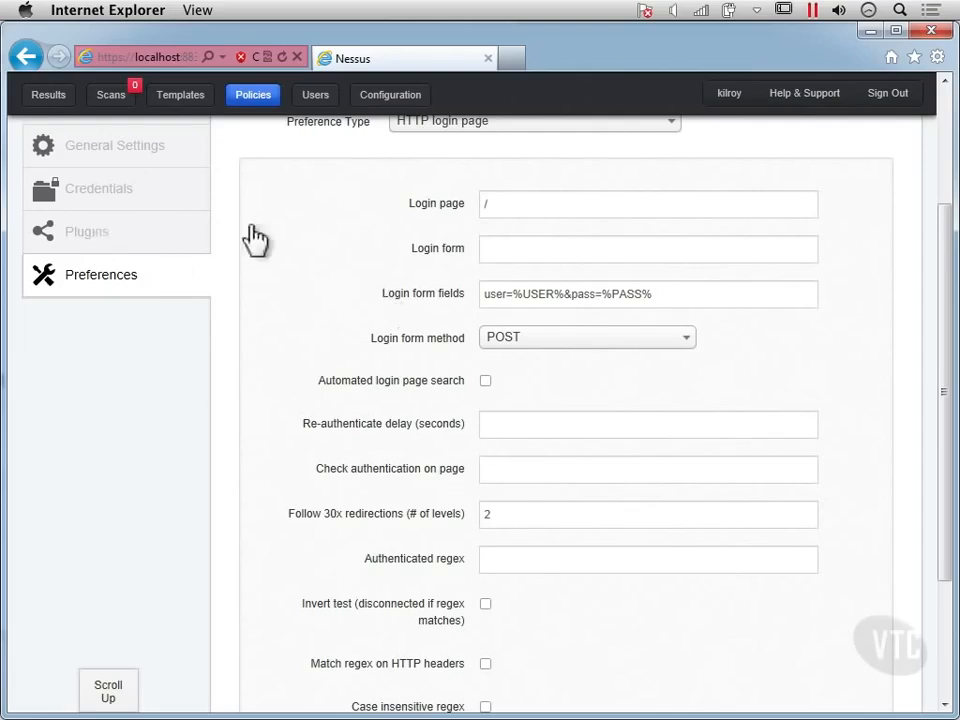
{"action": "left_click", "coordinate": [484, 140]}
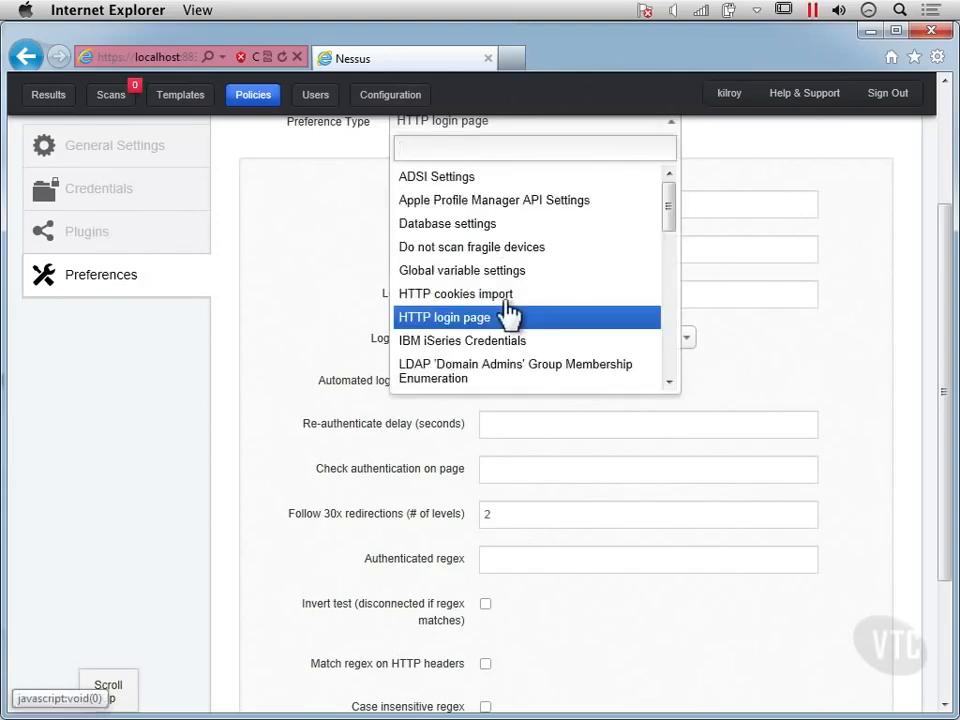
{"action": "scroll", "coordinate": [508, 311], "scroll_direction": "down", "scroll_amount": 1}
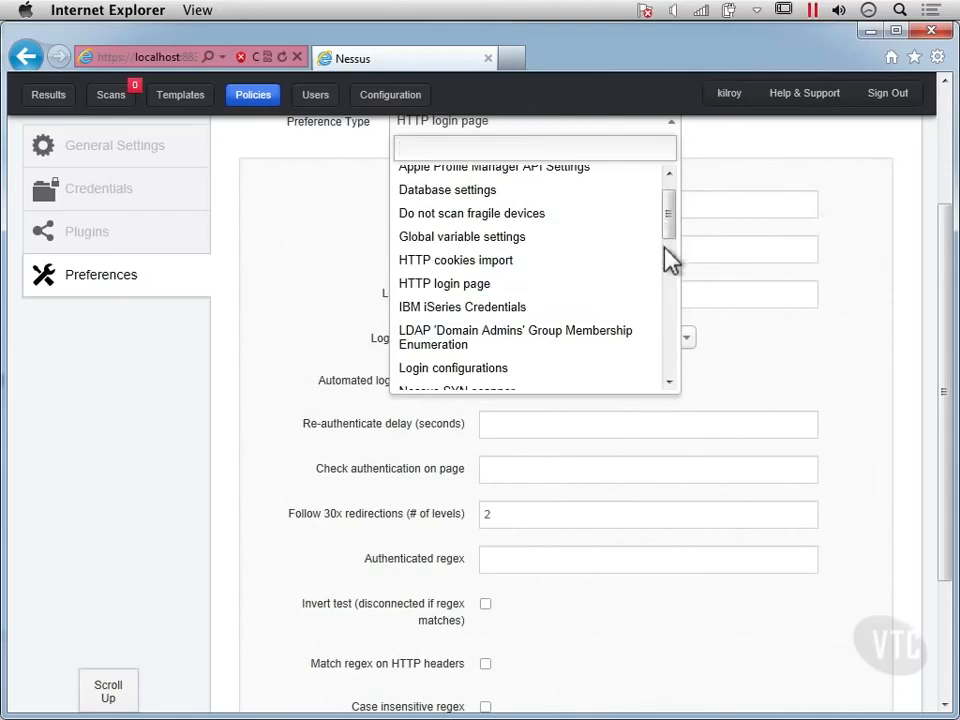
{"action": "scroll", "coordinate": [664, 264], "scroll_direction": "down", "scroll_amount": 2}
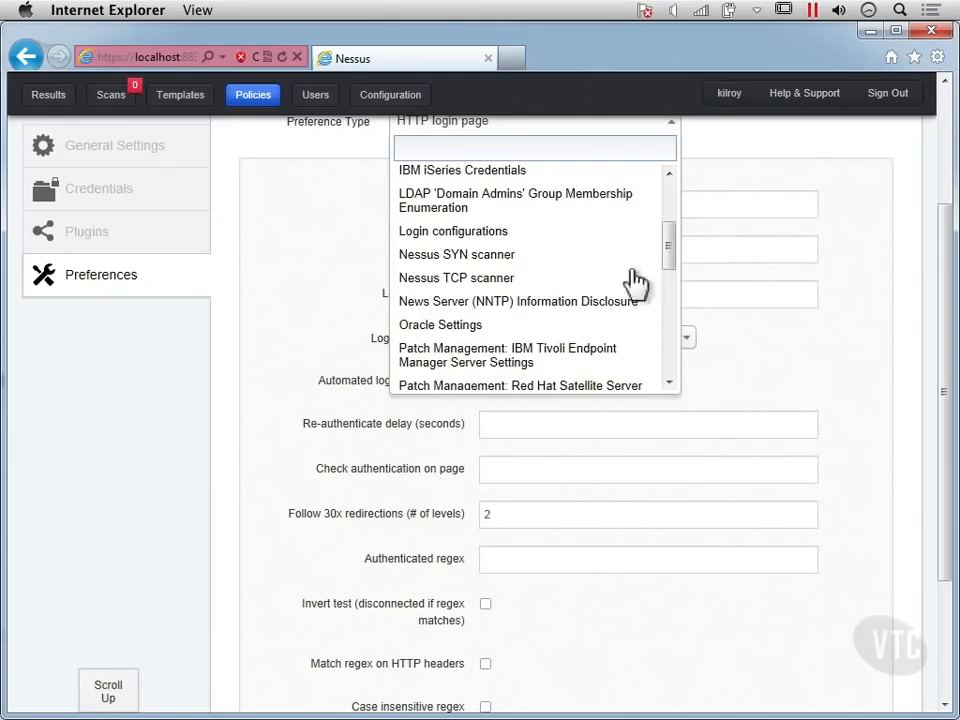
- Open the policy's plugin configurations and look through the full list of plugin families
{"action": "left_click", "coordinate": [88, 236]}
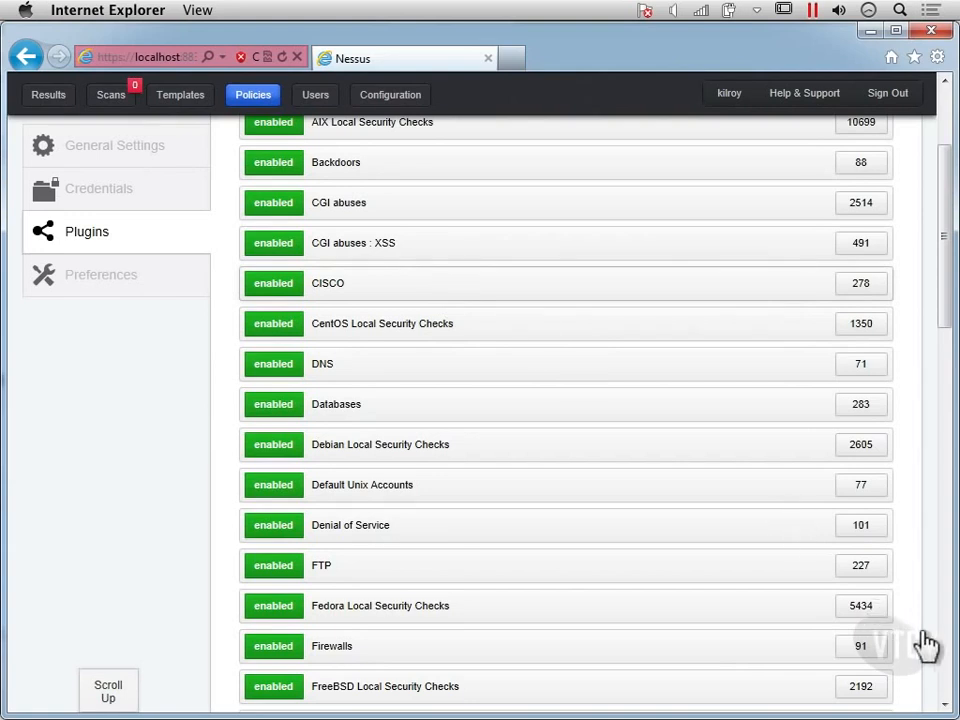
{"action": "scroll", "coordinate": [926, 645], "scroll_direction": "up", "scroll_amount": 2}
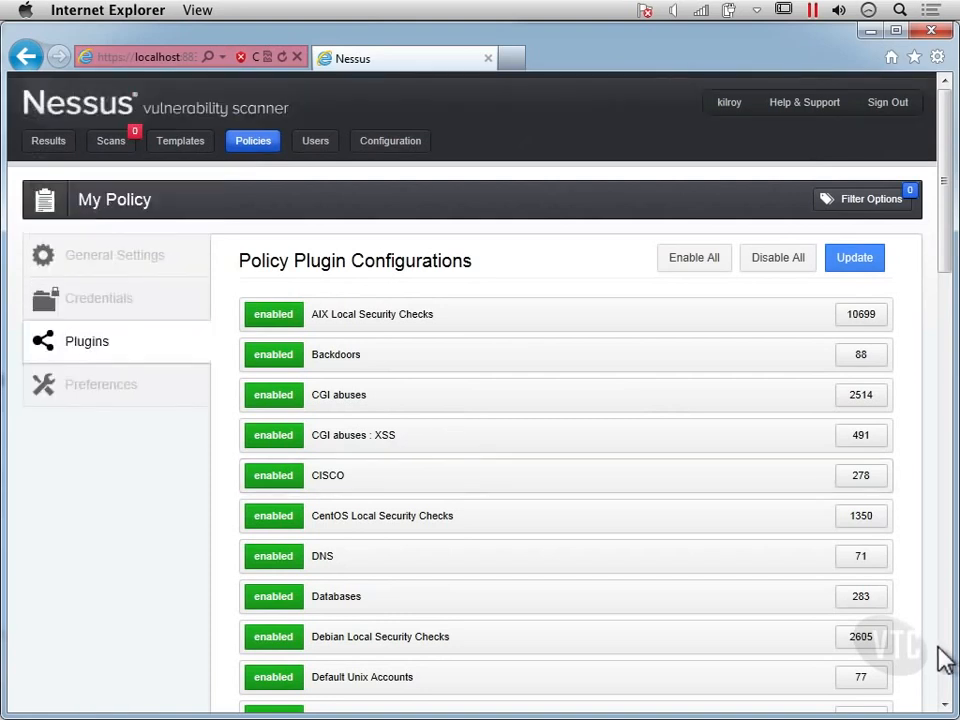
{"action": "scroll", "coordinate": [938, 650], "scroll_direction": "down", "scroll_amount": 5}
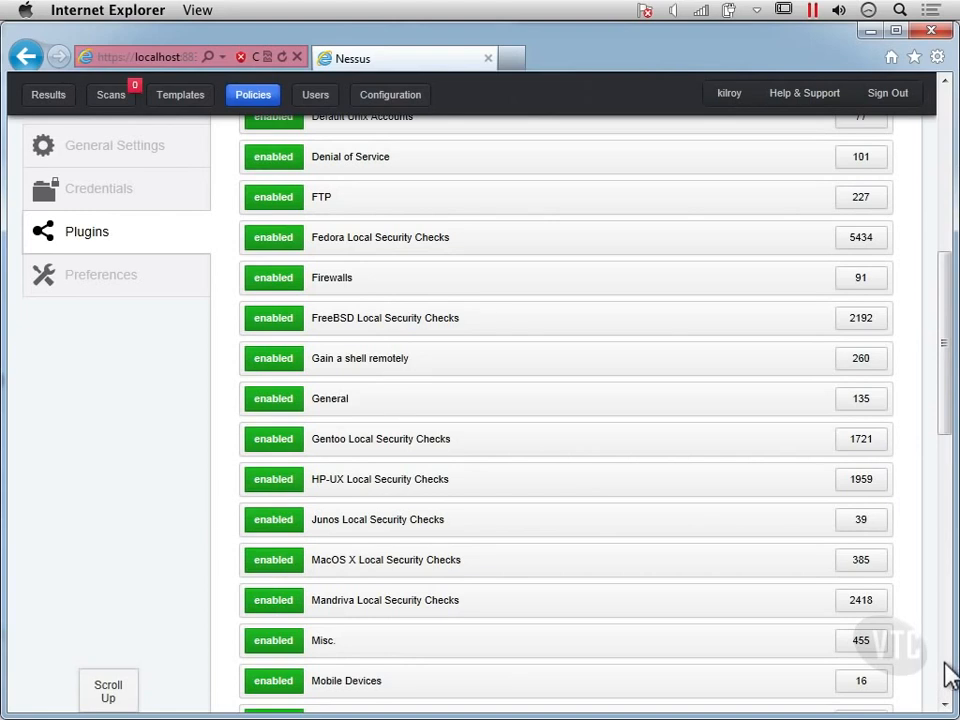
{"action": "scroll", "coordinate": [950, 675], "scroll_direction": "down", "scroll_amount": 5}
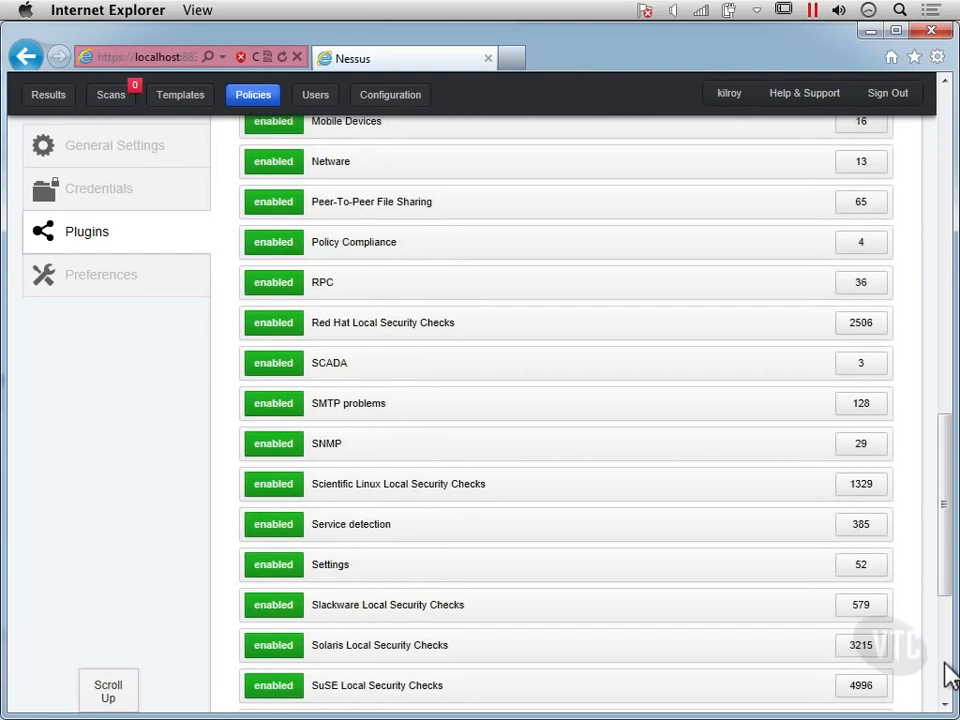
{"action": "scroll", "coordinate": [950, 675], "scroll_direction": "down", "scroll_amount": 3}
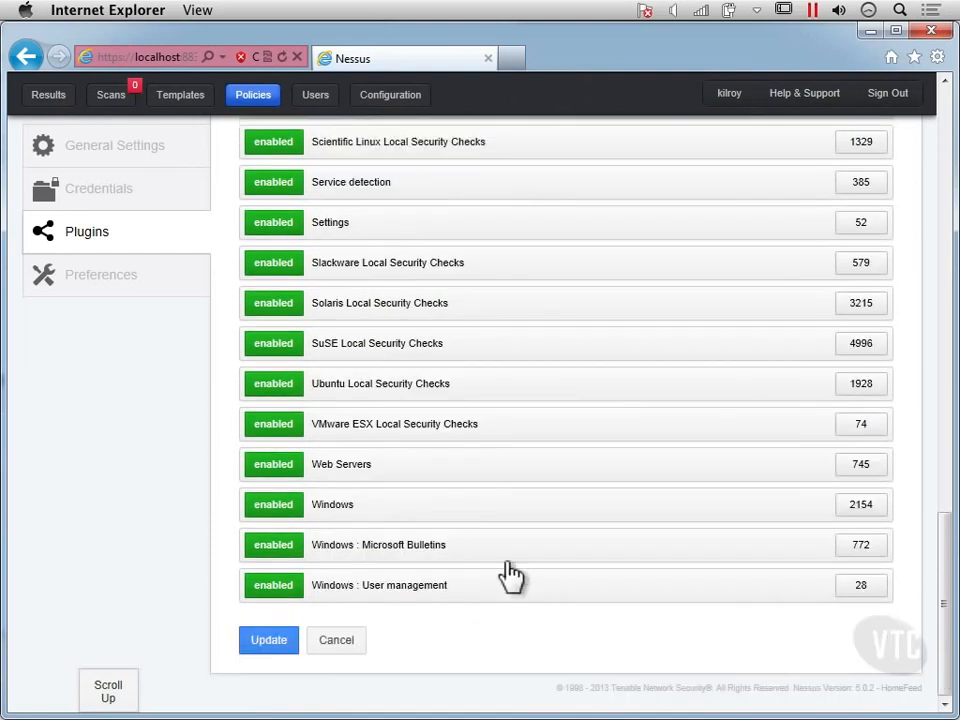
- Expand the Web Servers plugin family and view the first page of its individual plugins
{"action": "left_click", "coordinate": [337, 470]}
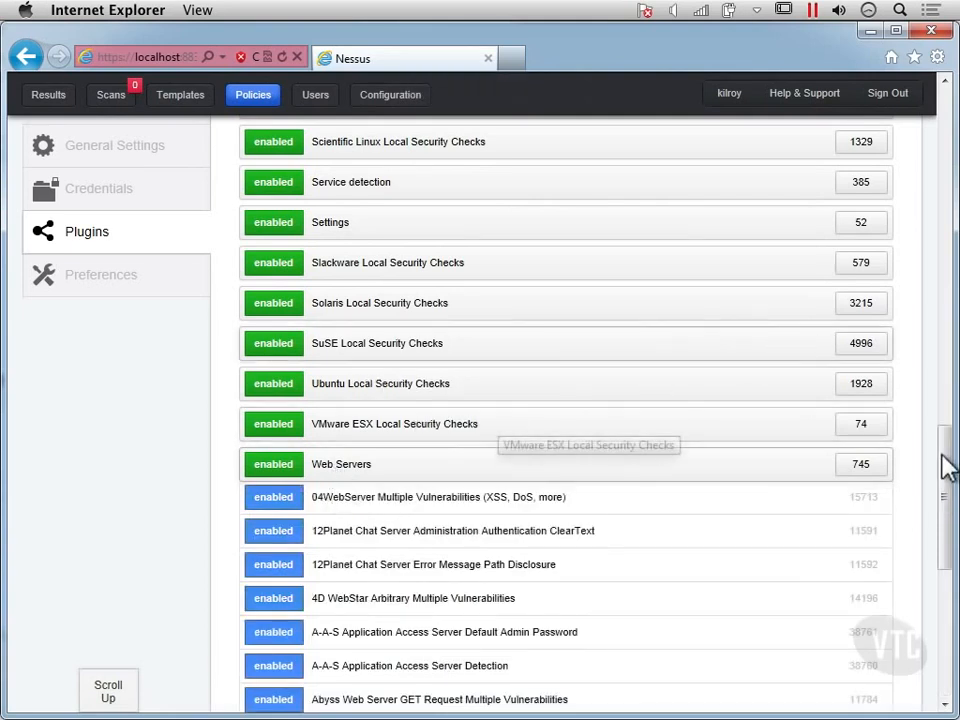
{"action": "left_click_drag", "start_coordinate": [943, 476], "coordinate": [950, 585]}
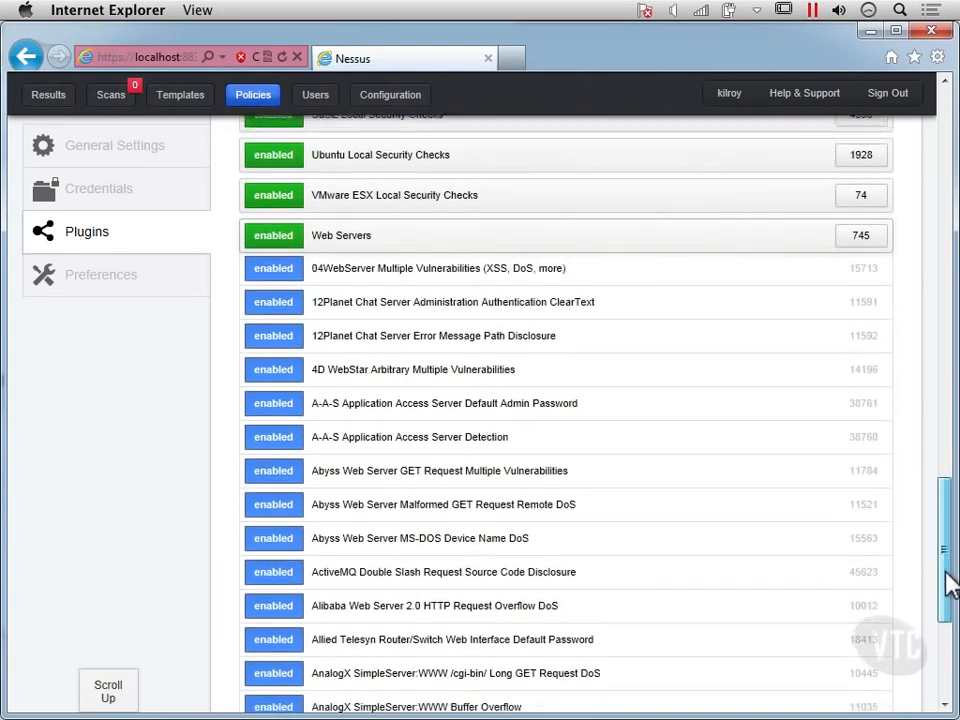
{"action": "scroll", "coordinate": [950, 585], "scroll_direction": "down", "scroll_amount": 5}
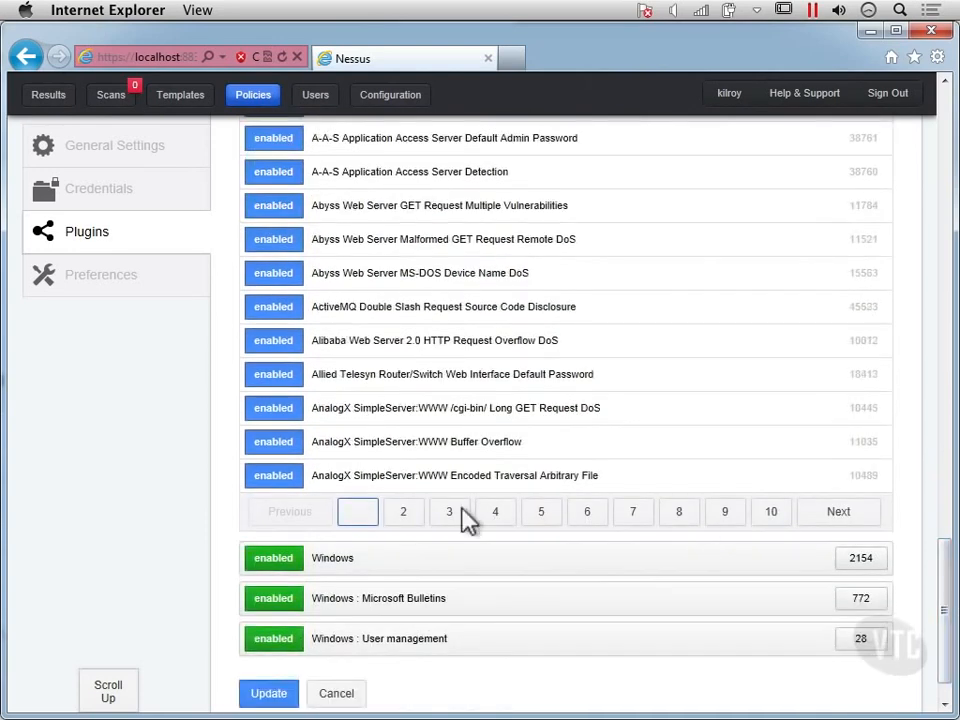
- Page through the Web Servers plugins, viewing pages 2, 7, 9 and 12
{"action": "left_click", "coordinate": [406, 514]}
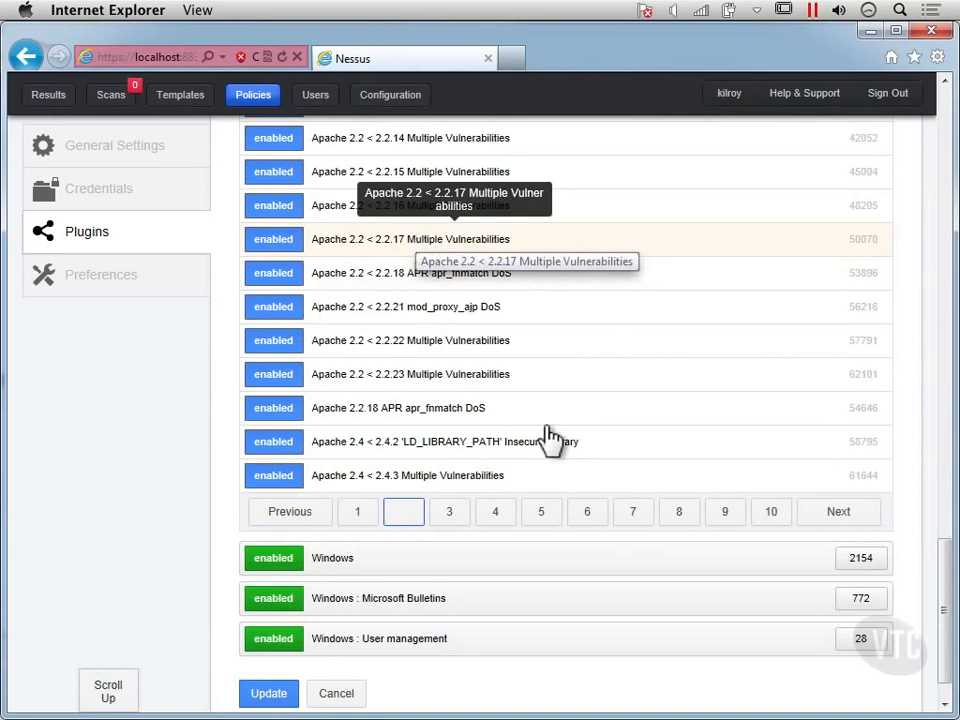
{"action": "left_click", "coordinate": [634, 513]}
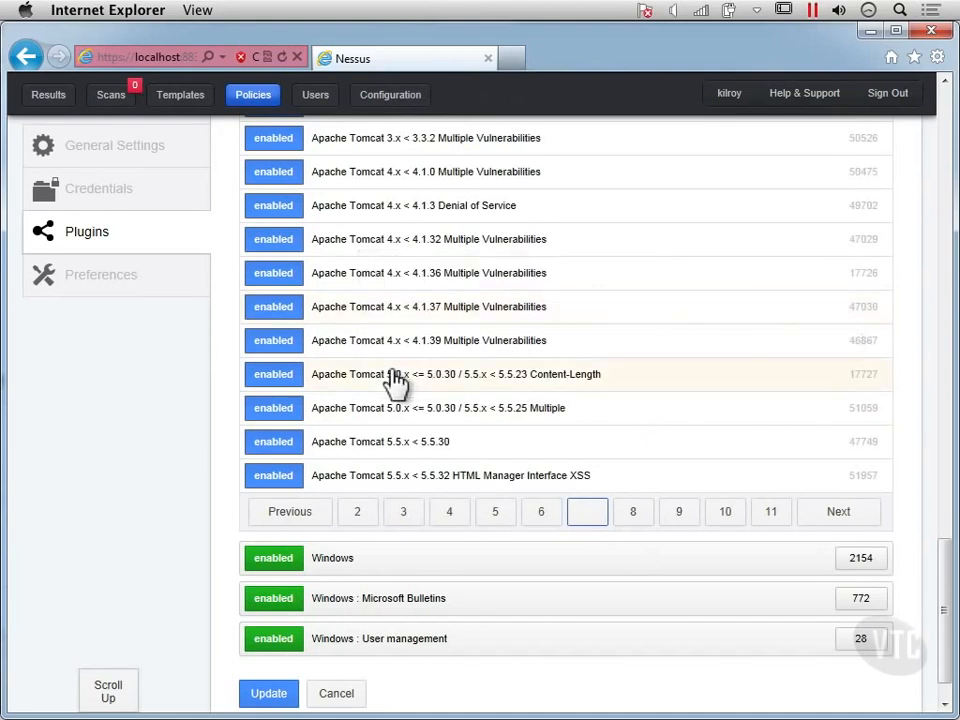
{"action": "left_click", "coordinate": [680, 512]}
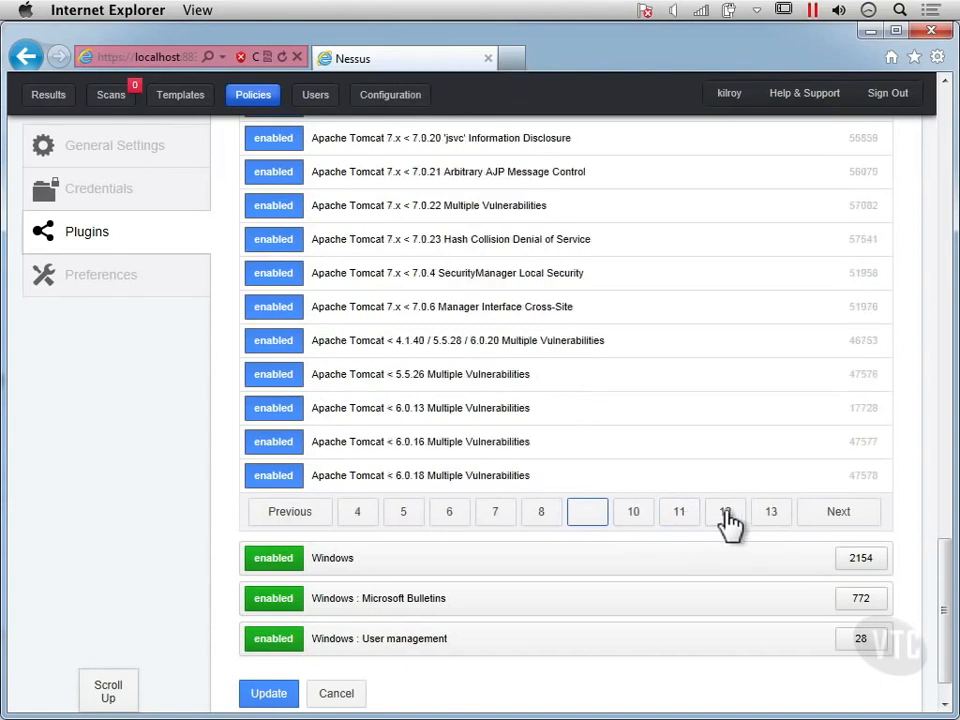
{"action": "left_click", "coordinate": [727, 512]}
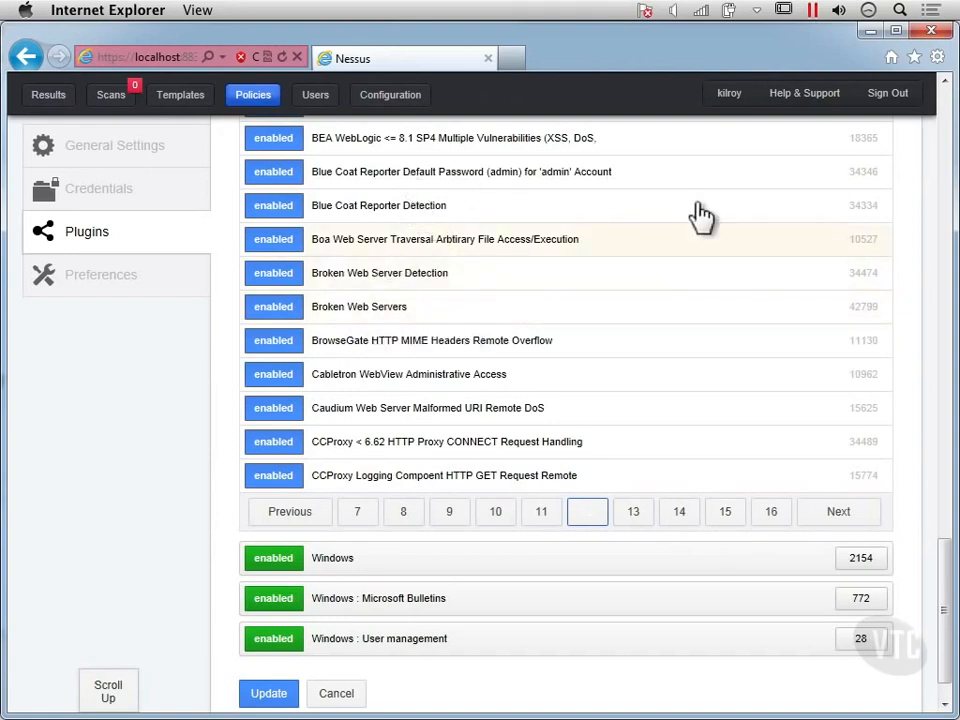
{"action": "left_click", "coordinate": [943, 101]}
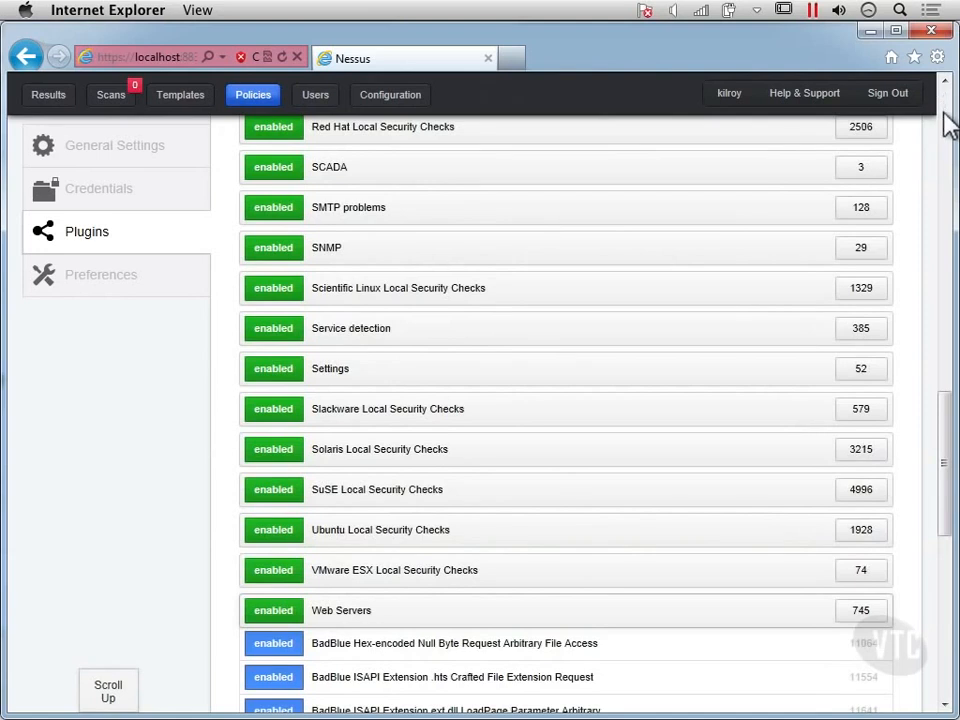
- Expand the CGI abuses : XSS plugin family and view the first page of its individual plugins
{"action": "left_click", "coordinate": [948, 100]}
{"action": "left_click", "coordinate": [948, 124]}
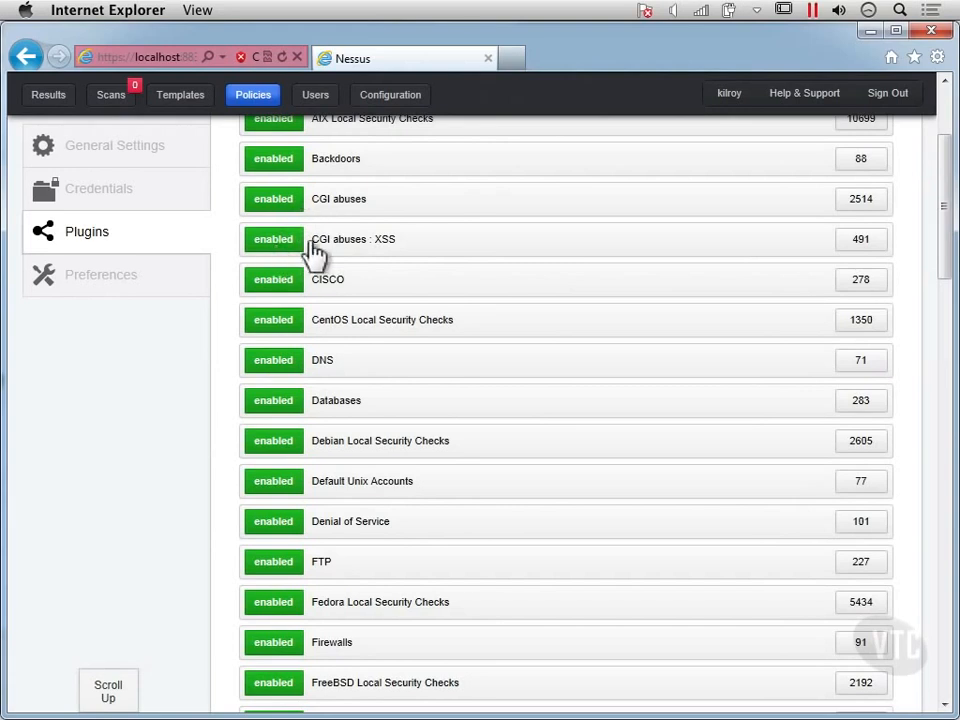
{"action": "left_click_drag", "start_coordinate": [338, 242], "coordinate": [452, 274]}
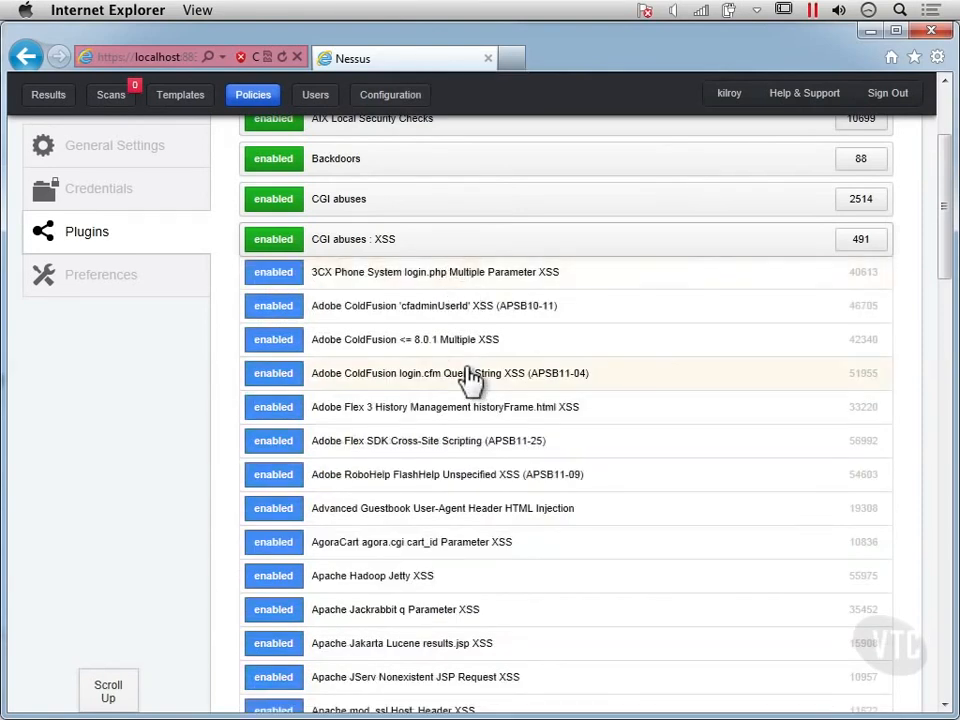
{"action": "scroll", "coordinate": [468, 380], "scroll_direction": "down", "scroll_amount": 5}
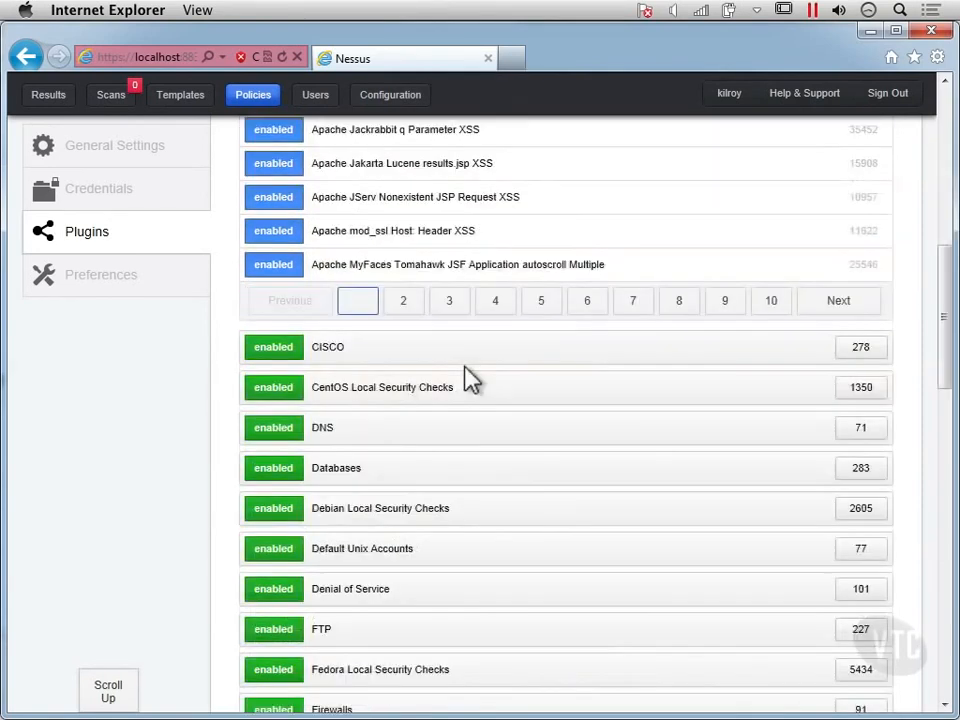
- Look through the remaining plugin families below CGI abuses : XSS, down to the end of the policy's plugin list
{"action": "scroll", "coordinate": [455, 365], "scroll_direction": "down", "scroll_amount": 5}
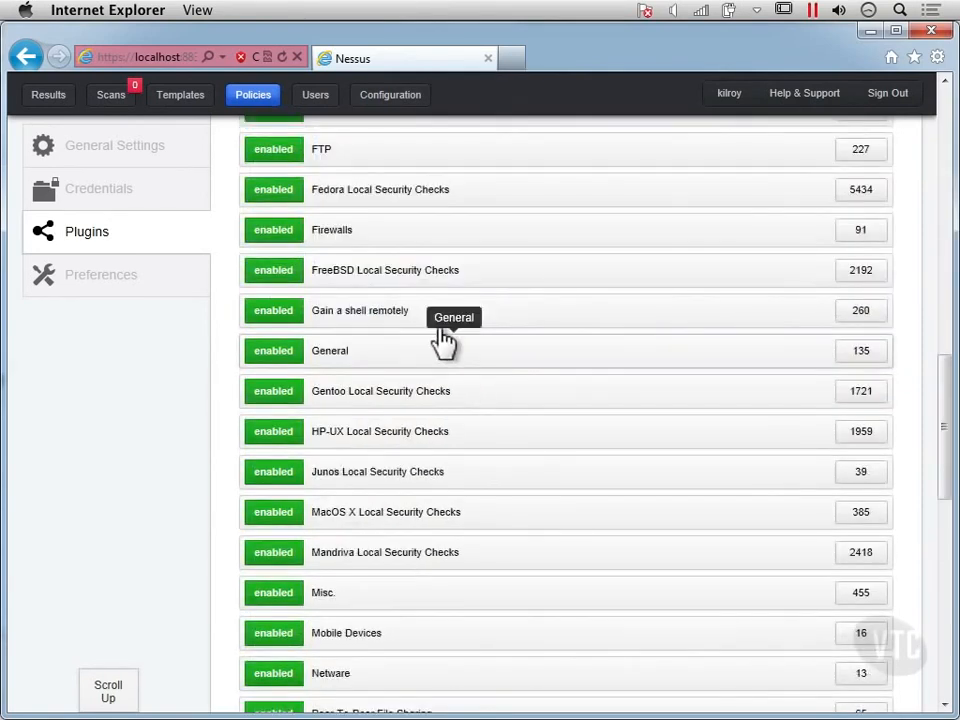
{"action": "scroll", "coordinate": [443, 342], "scroll_direction": "up", "scroll_amount": 8}
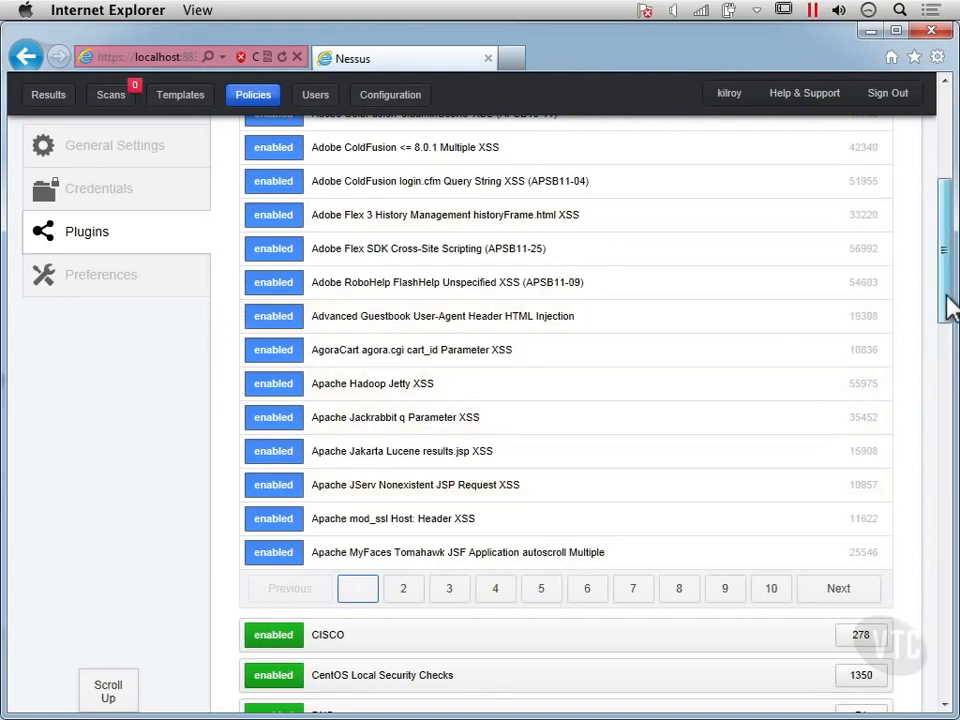
{"action": "scroll", "coordinate": [947, 677], "scroll_direction": "down", "scroll_amount": 10}
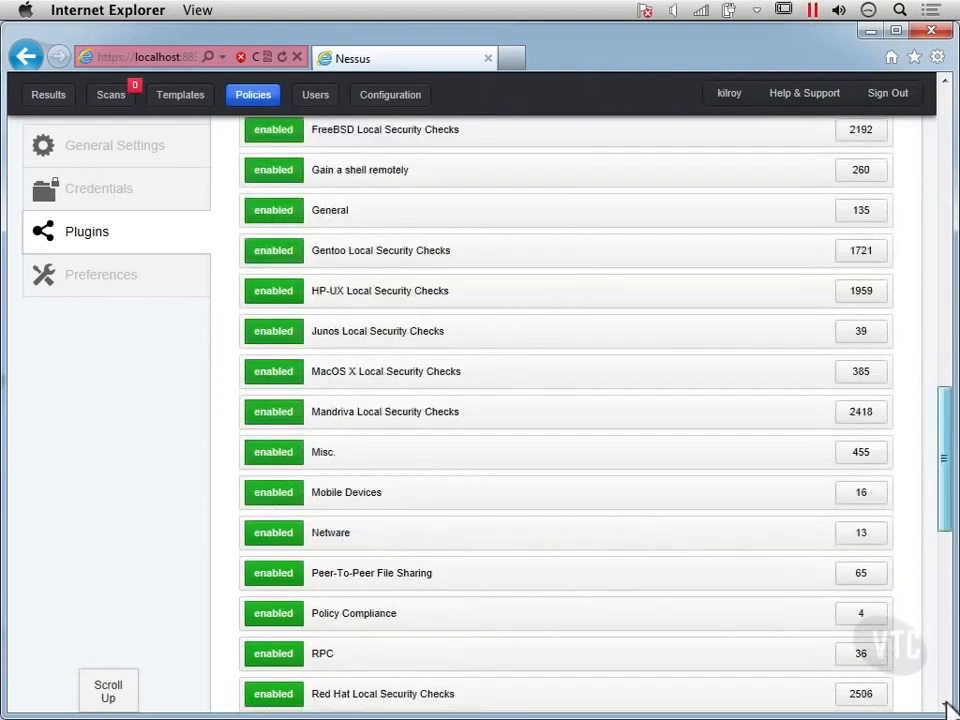
{"action": "scroll", "coordinate": [948, 706], "scroll_direction": "down", "scroll_amount": 6}
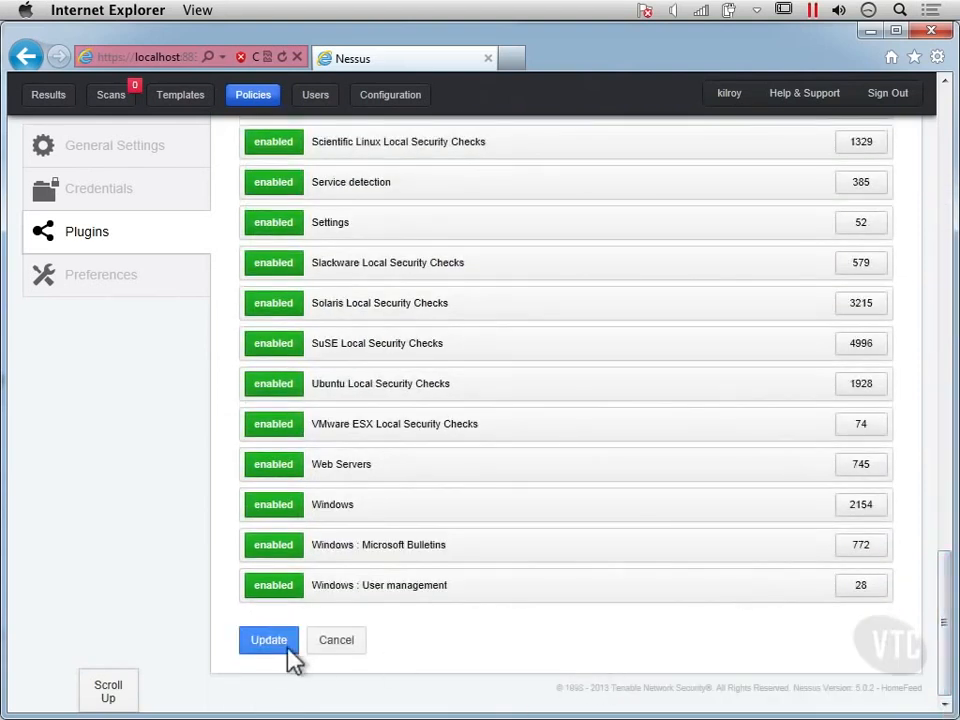